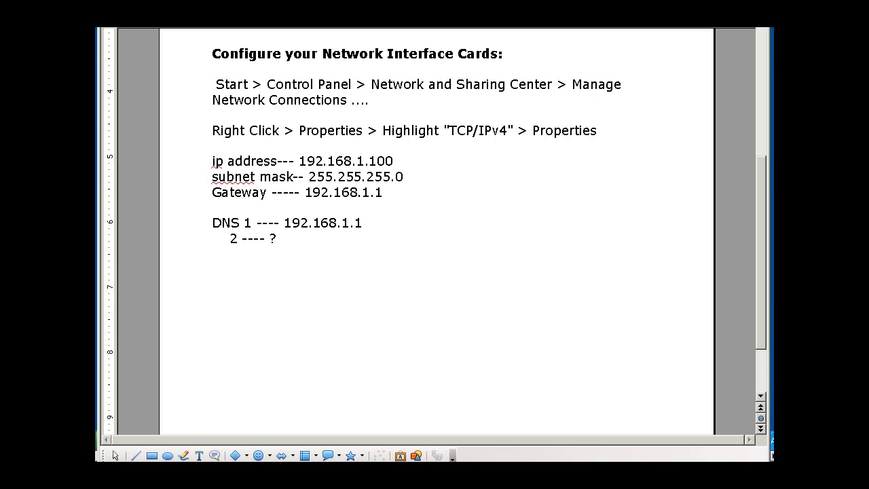
# Minimize the Writer notes and open Network Connections from the Control Panel on the Windows XP machine
pyautogui.hotkey('ctrl', 'shift', 'j')
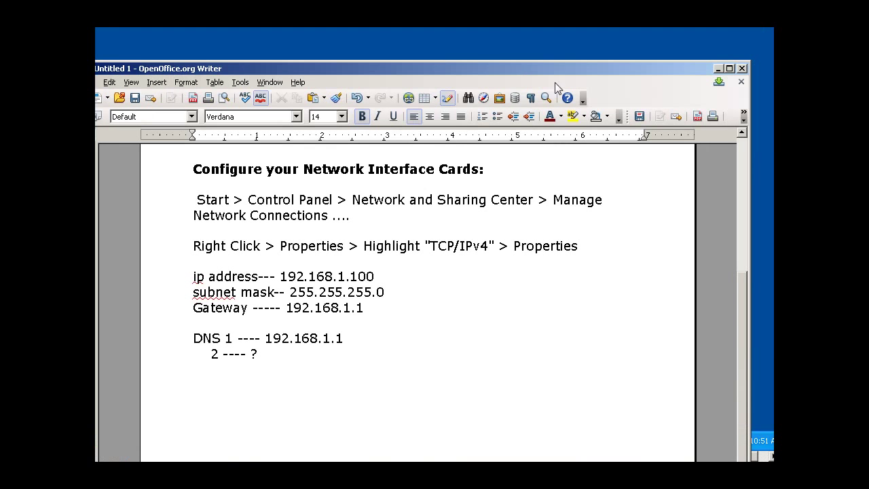
pyautogui.click(718, 68)
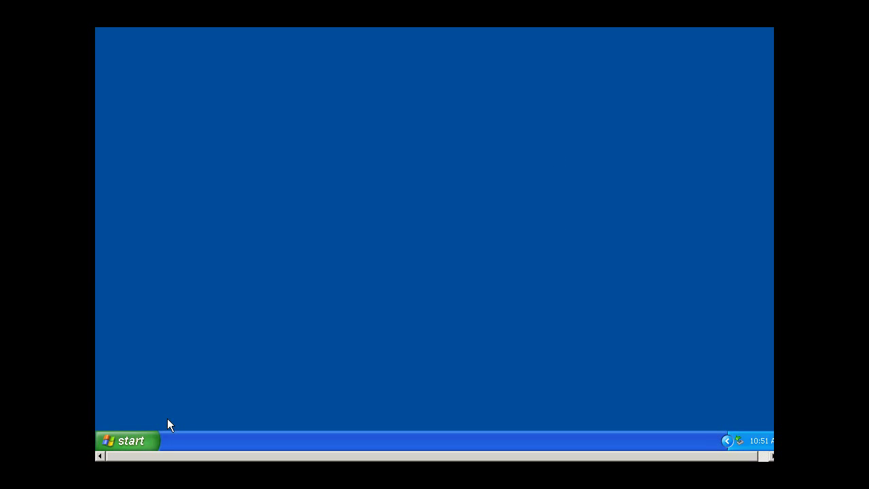
pyautogui.click(128, 442)
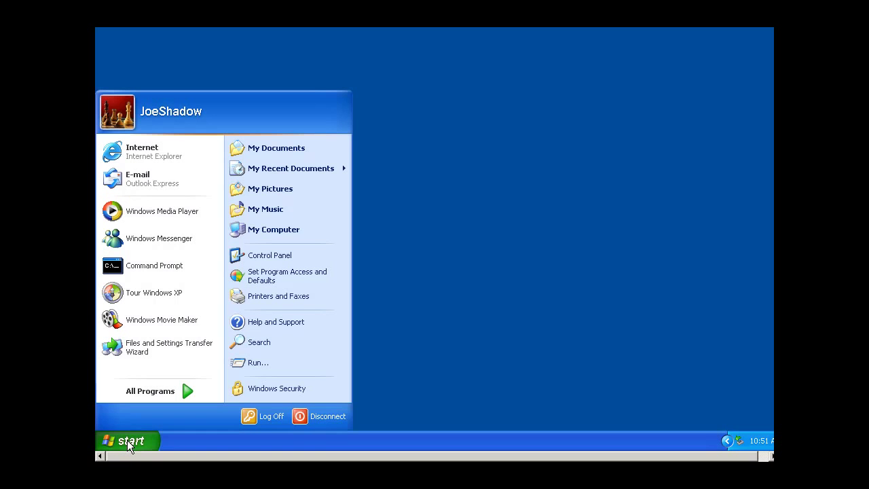
pyautogui.click(273, 260)
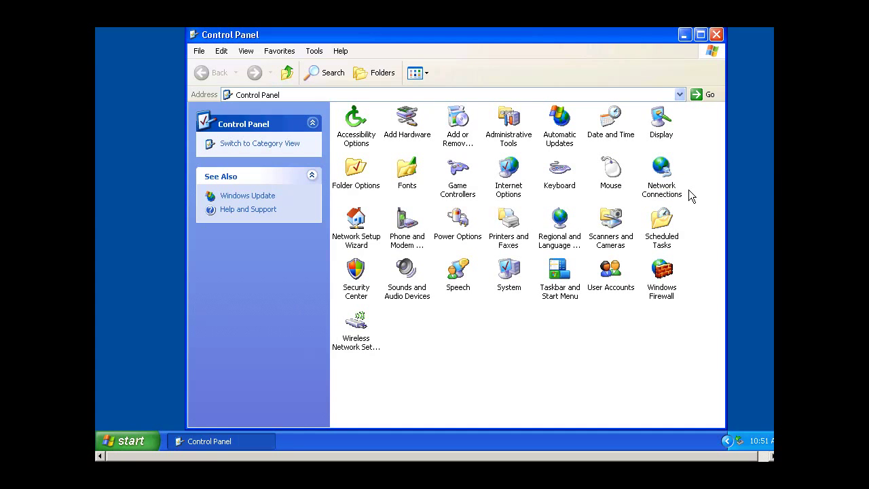
pyautogui.doubleClick(662, 168)
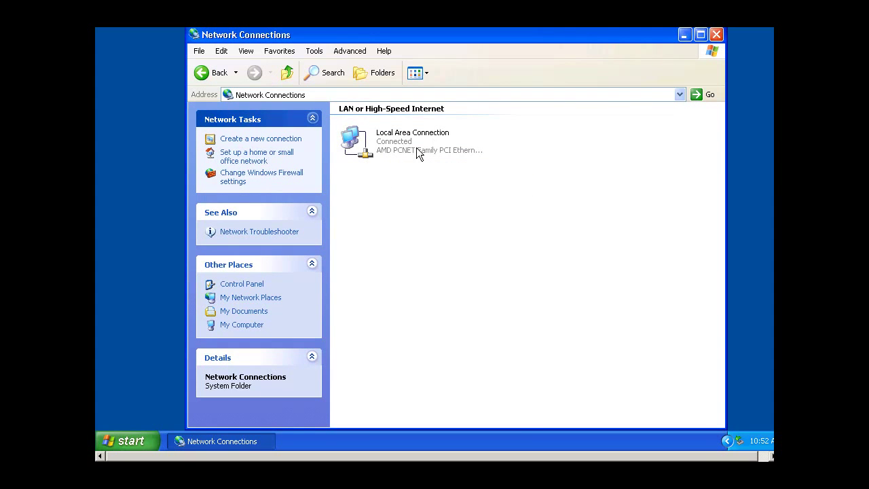
# Open the Internet Protocol (TCP/IP) properties of the Local Area Connection on the Windows XP machine
pyautogui.rightClick(351, 134)
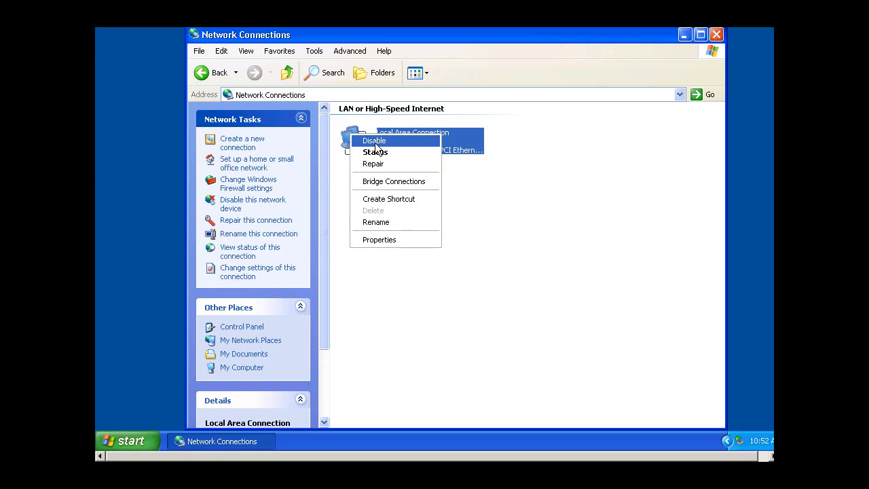
pyautogui.click(377, 240)
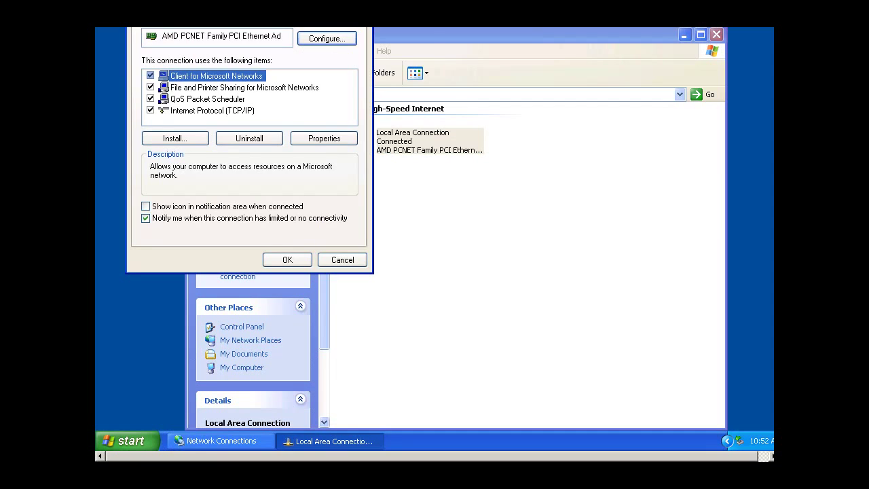
pyautogui.moveTo(244, 28); pyautogui.dragTo(302, 68)
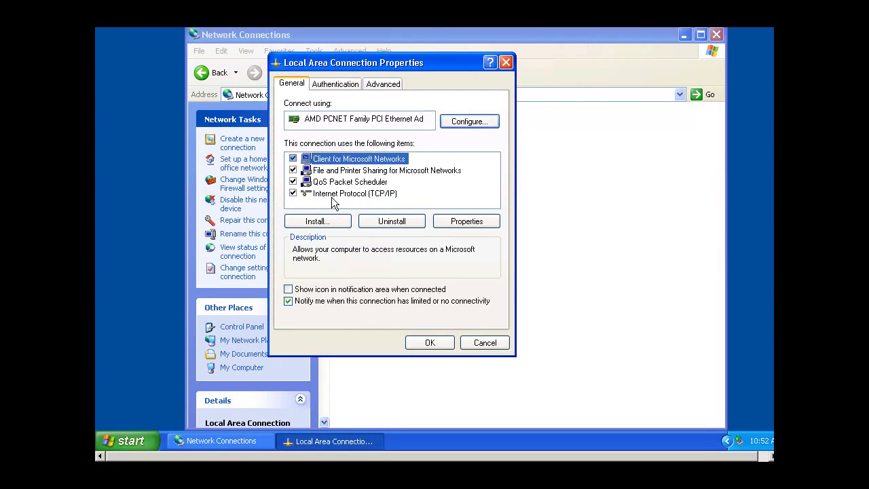
pyautogui.click(346, 194)
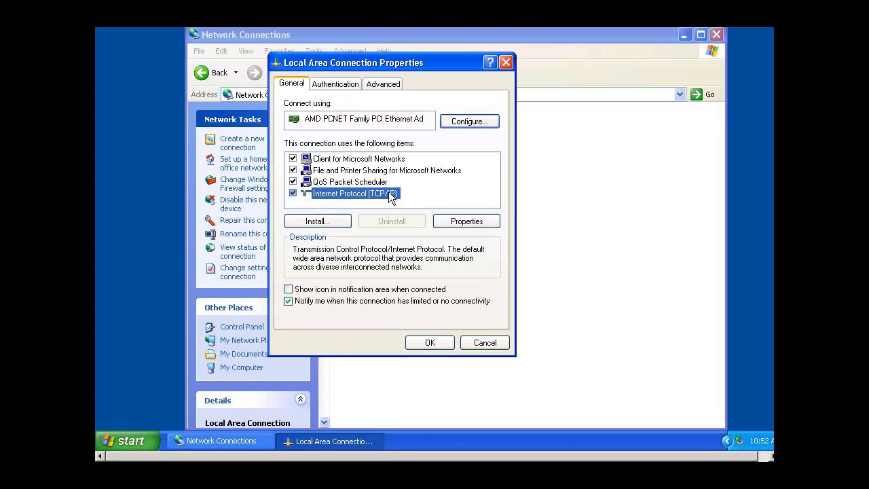
pyautogui.click(473, 230)
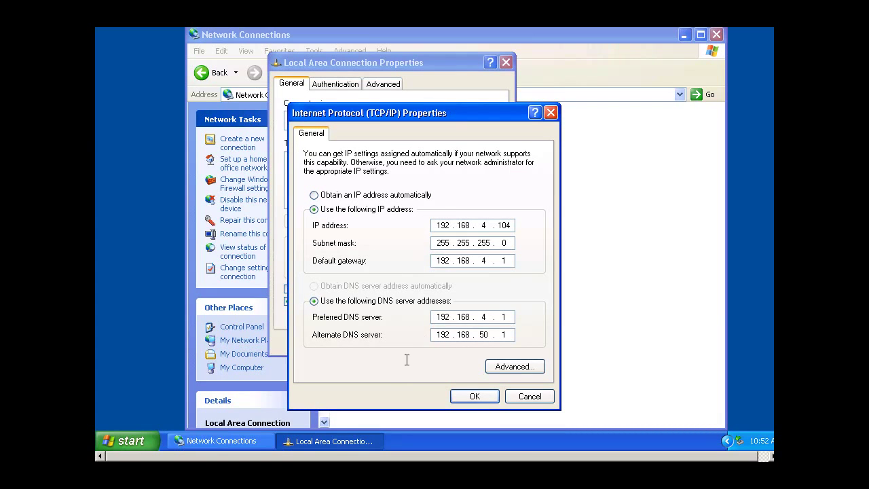
# Try switching between automatic and manual IP addressing in the TCP/IP settings, and close the connection dialogs without saving
pyautogui.click(315, 196)
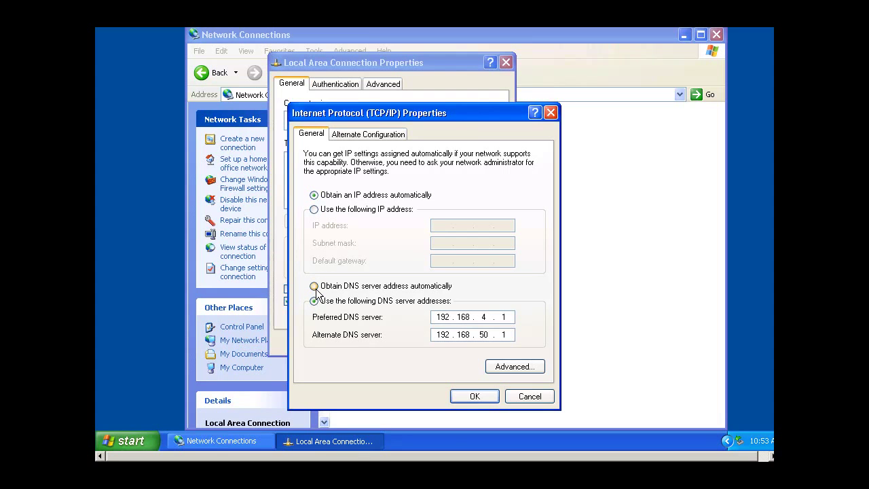
pyautogui.click(314, 210)
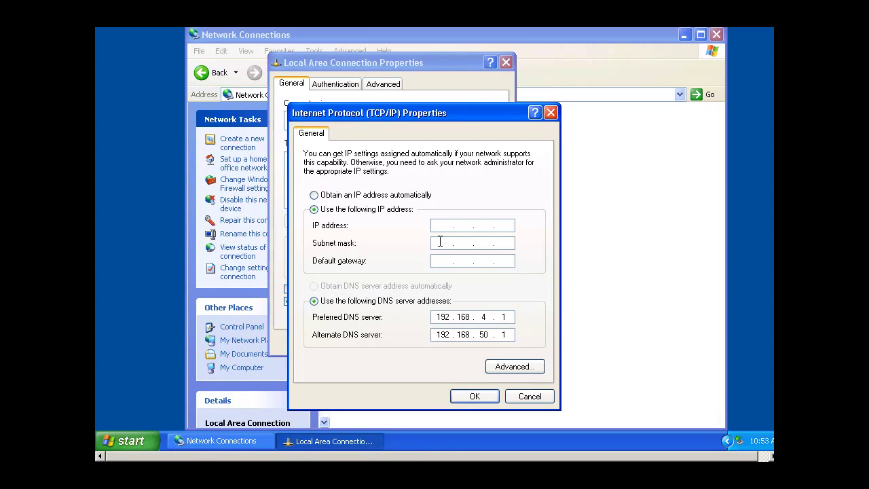
pyautogui.click(531, 397)
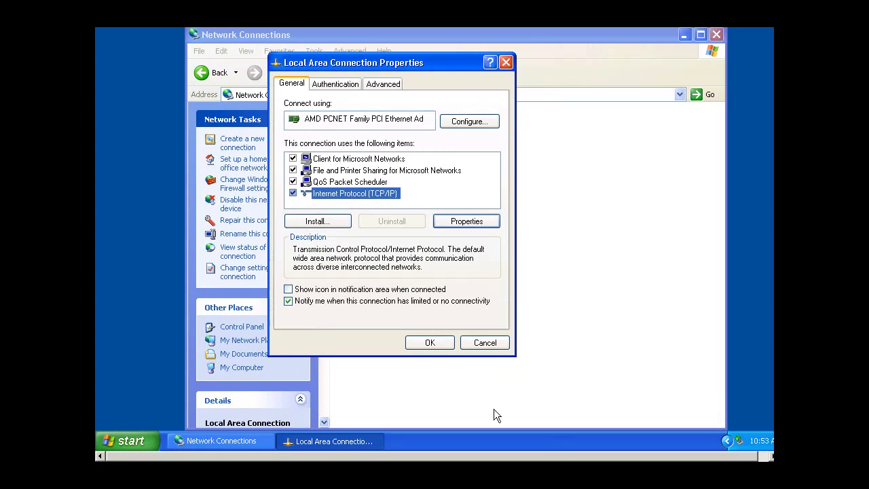
pyautogui.click(462, 219)
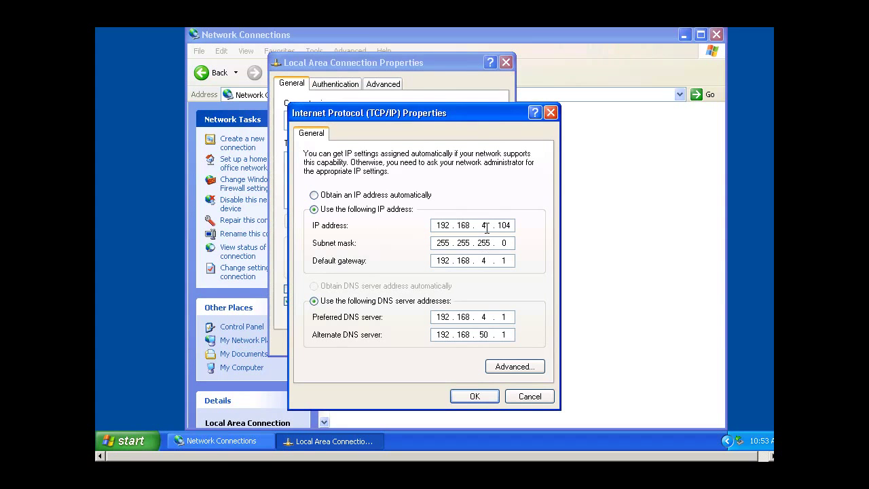
pyautogui.click(534, 397)
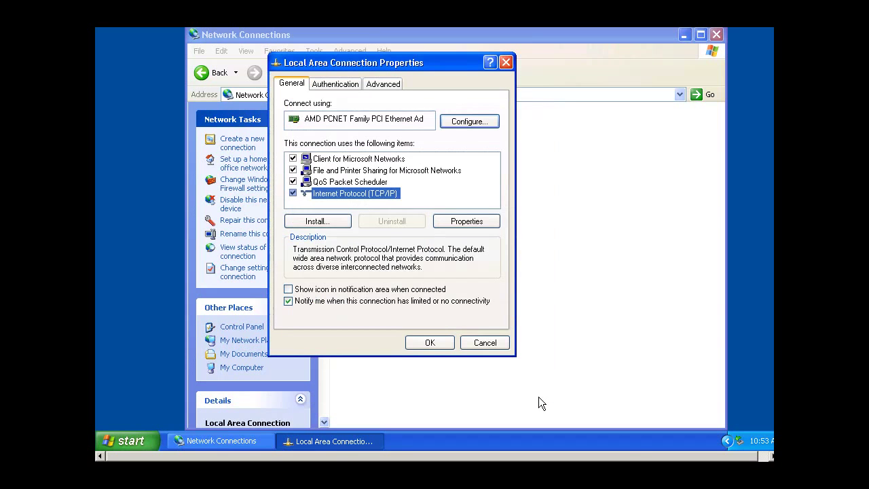
pyautogui.click(491, 341)
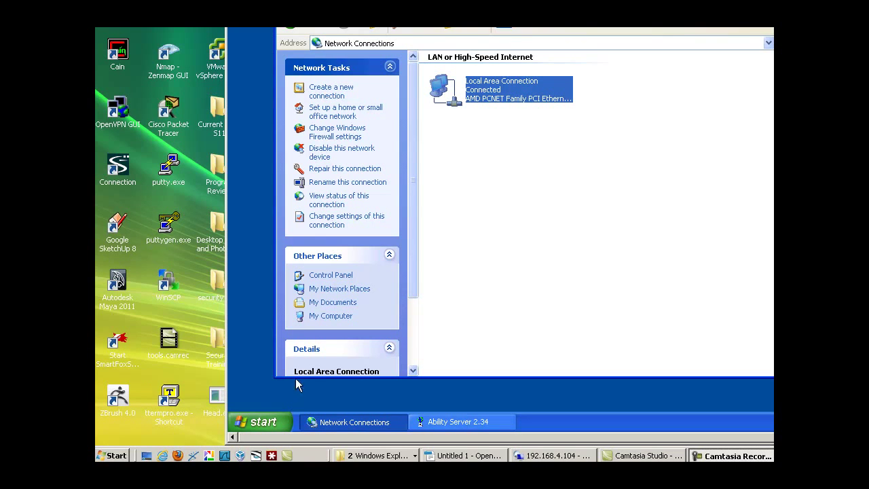
# Switch to the host computer and open the Network and Sharing Center through the Control Panel's Network and Internet category
pyautogui.click(112, 456)
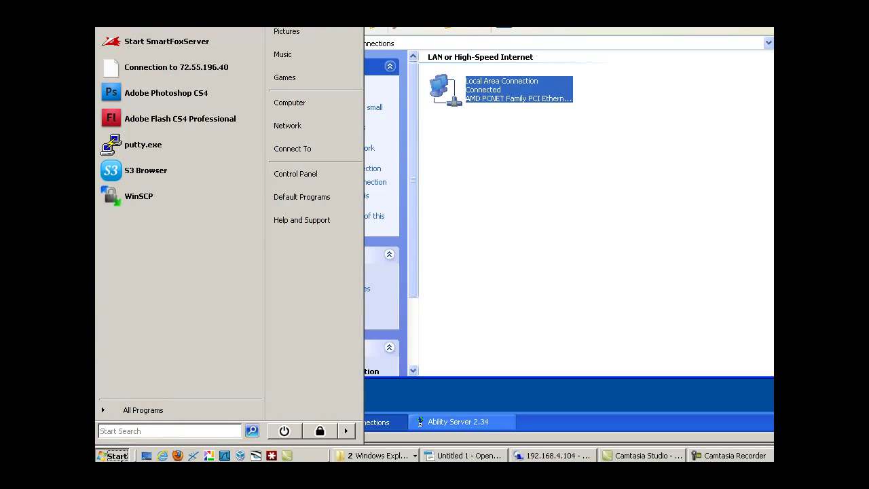
pyautogui.click(299, 174)
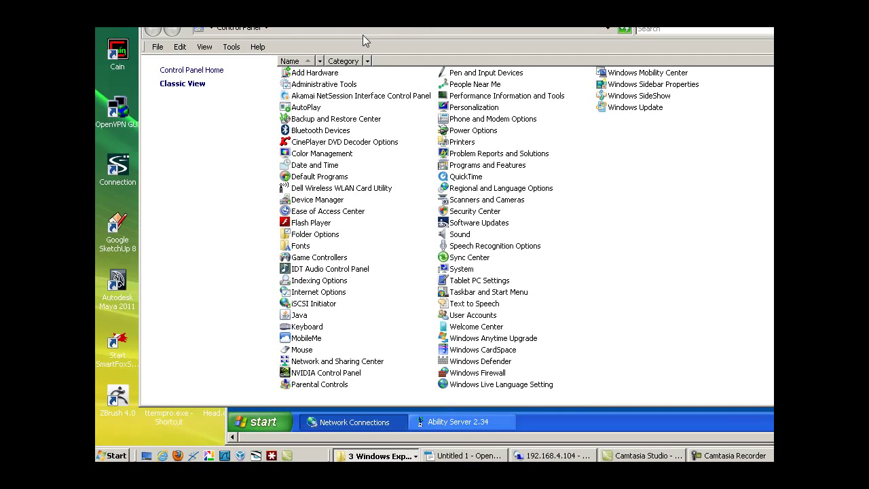
pyautogui.click(204, 71)
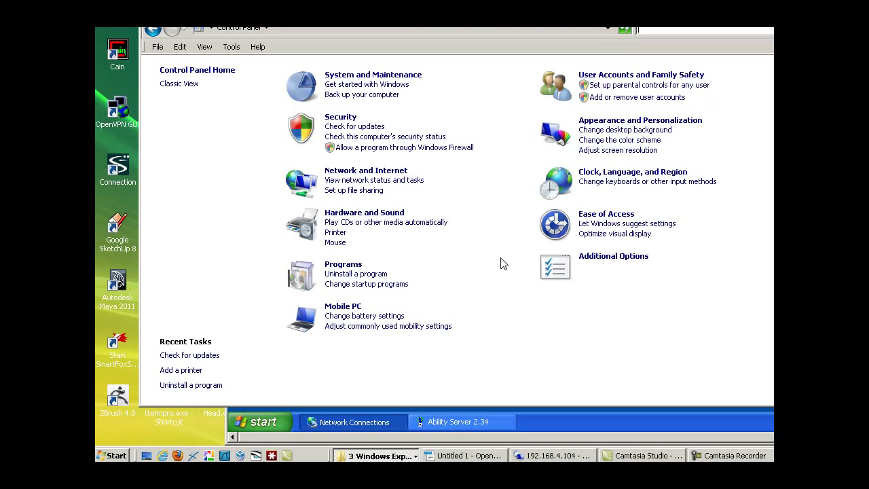
pyautogui.click(390, 170)
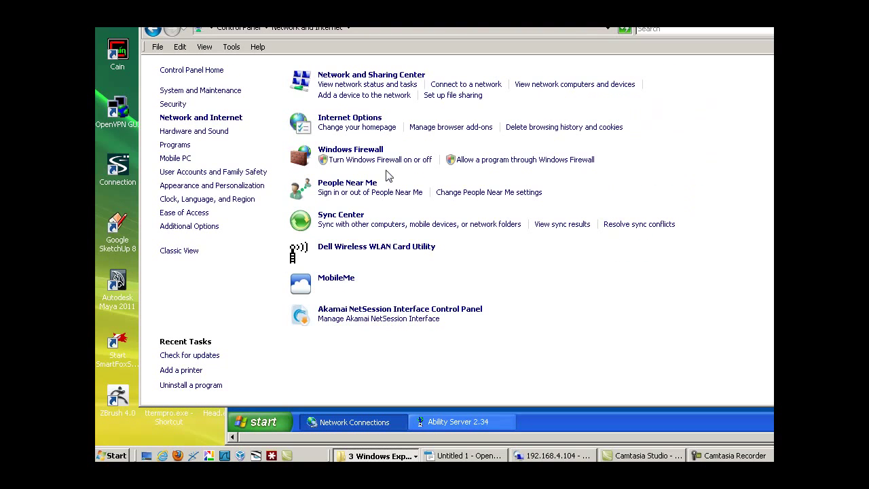
pyautogui.click(385, 80)
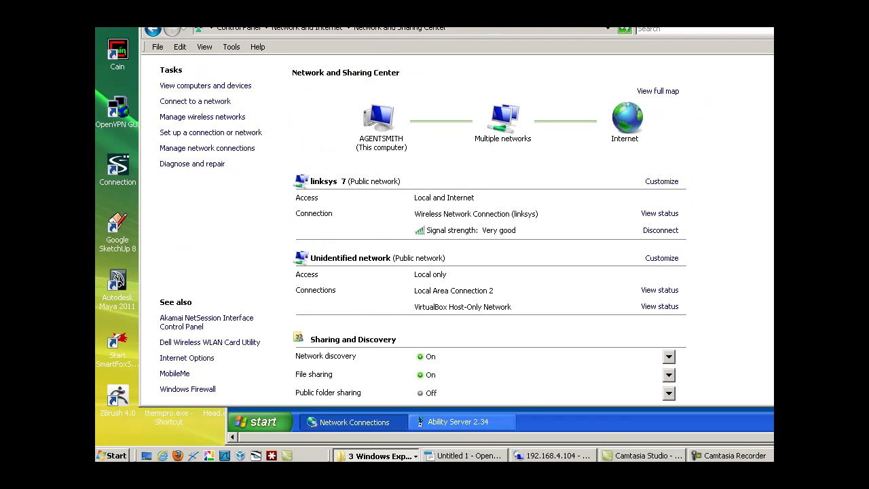
# Open the host computer's network connections for managing and bring their window fully into view
pyautogui.moveTo(419, 6); pyautogui.dragTo(419, 37)
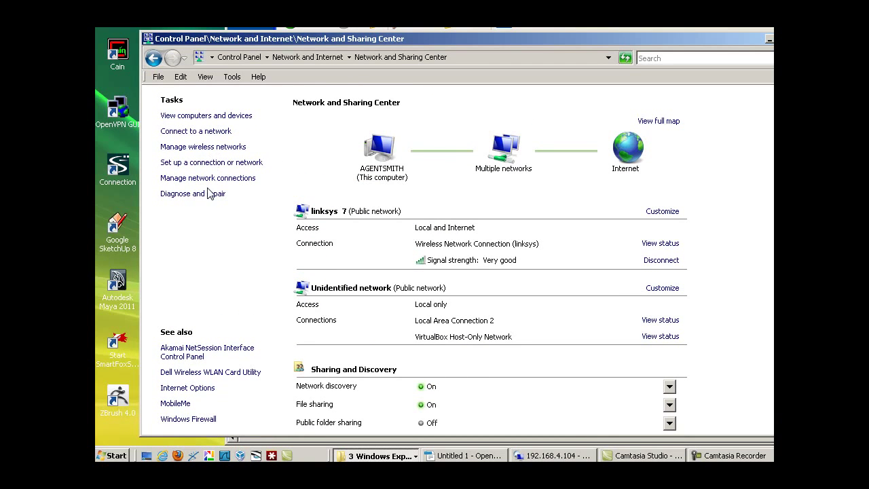
pyautogui.click(205, 179)
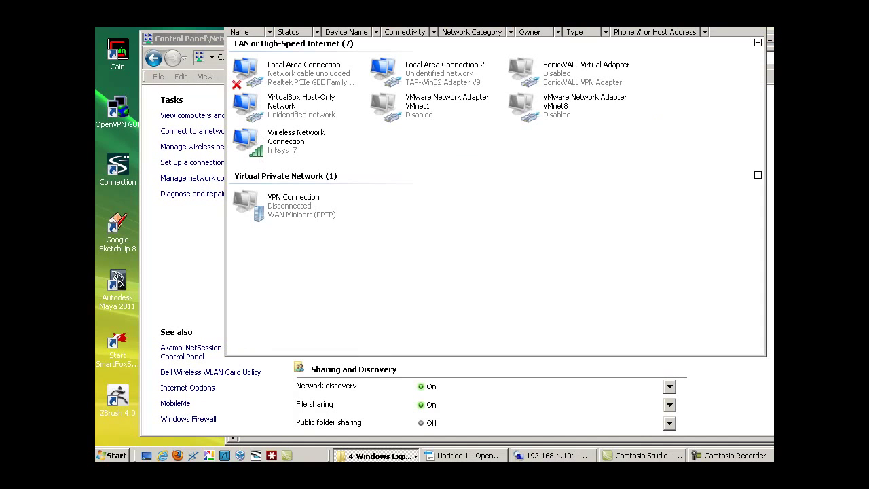
pyautogui.moveTo(379, 0); pyautogui.dragTo(353, 52)
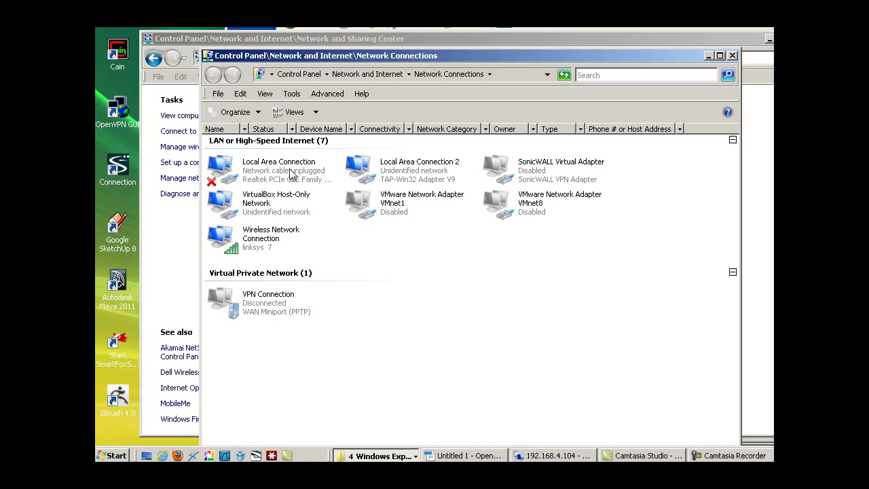
# Open the Internet Protocol Version 4 (TCP/IPv4) properties of the host's Realtek Local Area Connection
pyautogui.rightClick(221, 168)
pyautogui.click(242, 272)
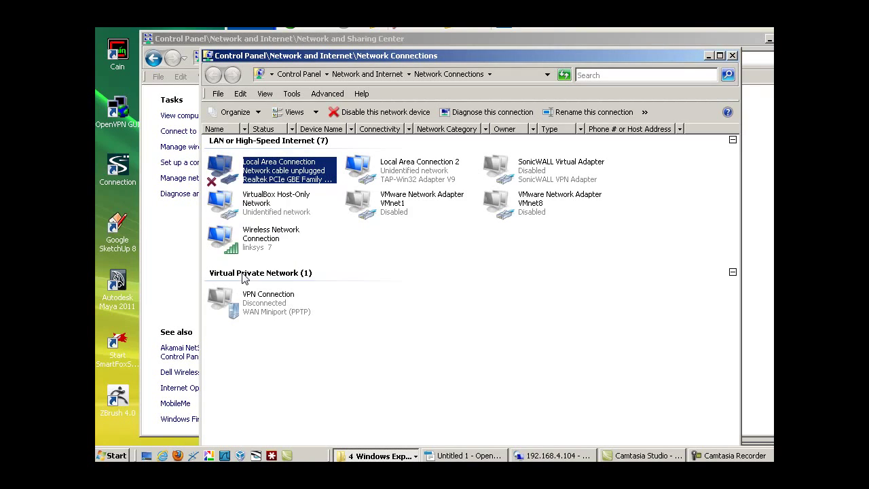
pyautogui.moveTo(338, 110); pyautogui.dragTo(458, 108)
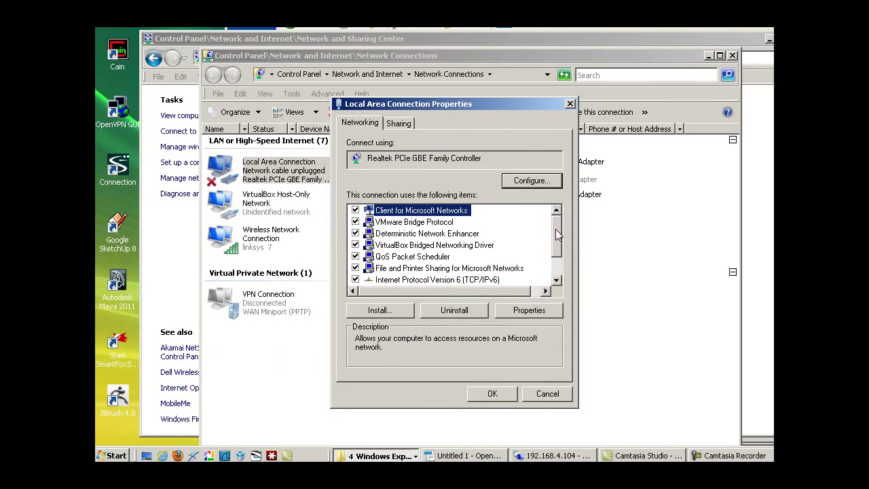
pyautogui.scroll(-1, 555, 232)
pyautogui.click(459, 258)
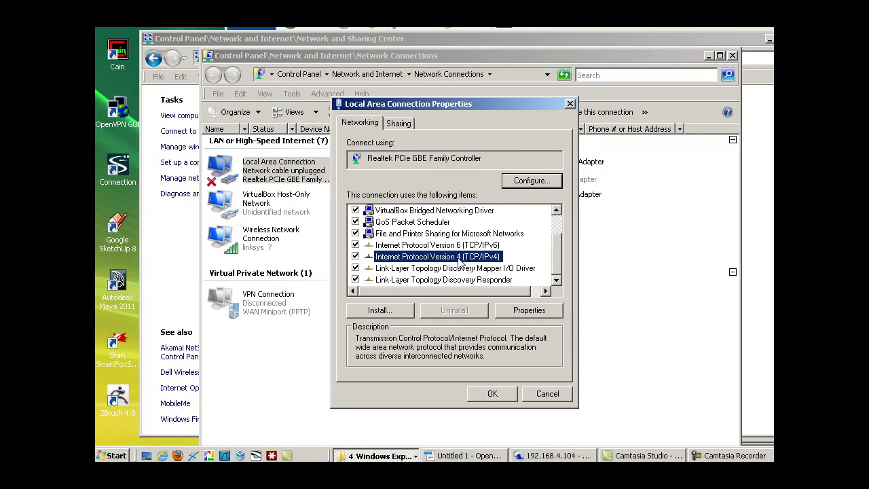
pyautogui.click(529, 314)
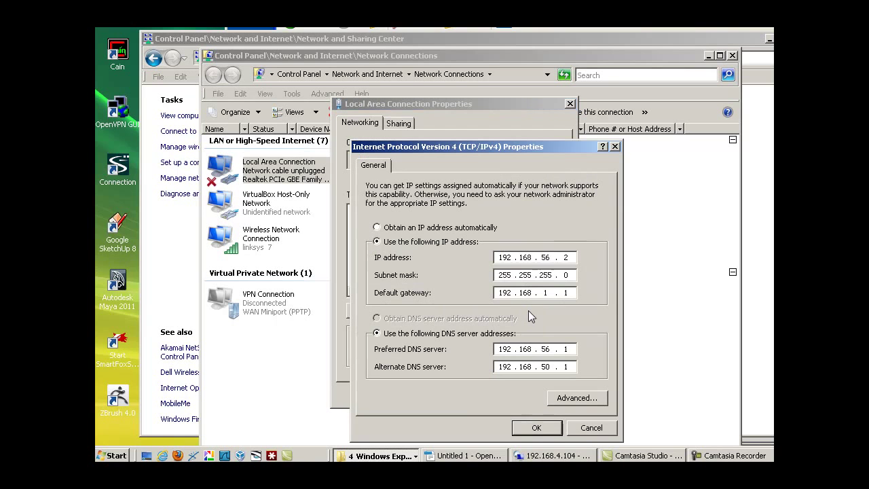
pyautogui.moveTo(535, 153); pyautogui.dragTo(546, 121)
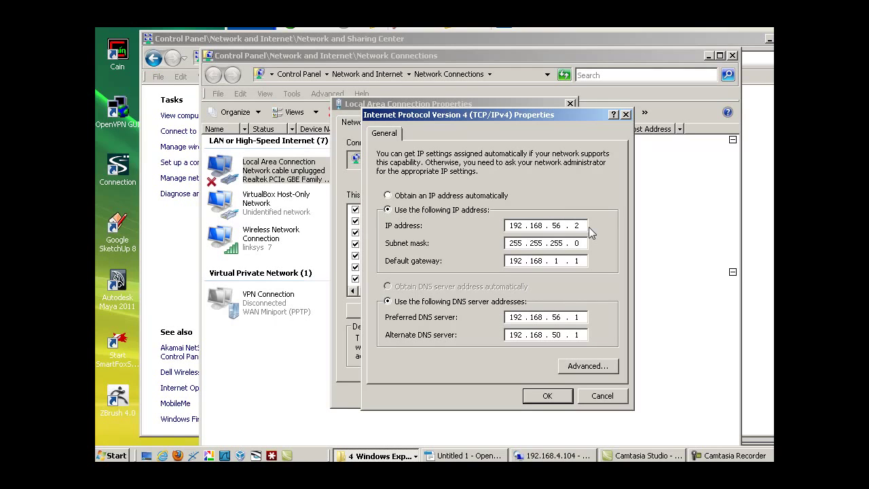
# Set the Local Area Connection's static IP address to 192.168.1.100
pyautogui.moveTo(554, 263); pyautogui.dragTo(565, 265)
pyautogui.moveTo(552, 225); pyautogui.dragTo(569, 226)
pyautogui.write('1.100')
# Set the preferred DNS server to 192.168.1.1 and the alternate to 8.8.8.8, and save the connection's properties
pyautogui.moveTo(548, 317); pyautogui.dragTo(576, 322)
pyautogui.write('1')
pyautogui.moveTo(508, 334); pyautogui.dragTo(528, 335)
pyautogui.write('8 . 8 . 8 . 8')
pyautogui.click(543, 396)
pyautogui.click(500, 400)
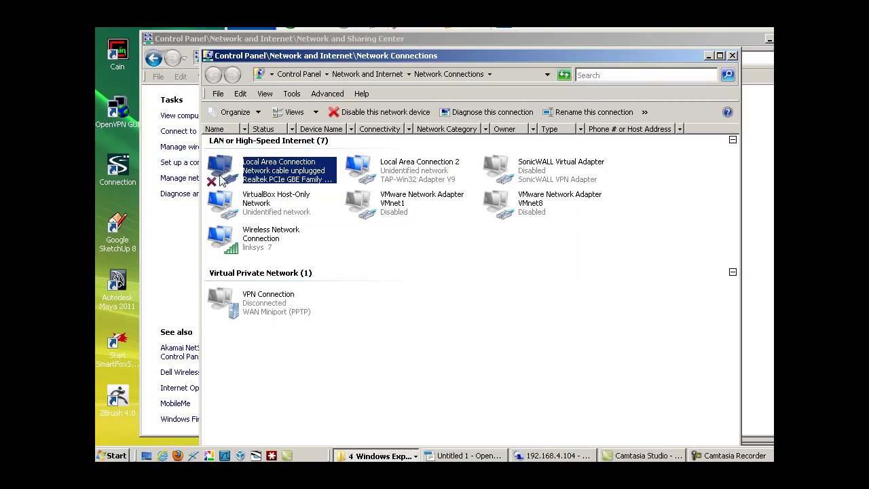
# Restart the Realtek Local Area Connection by disabling and re-enabling it
pyautogui.rightClick(218, 169)
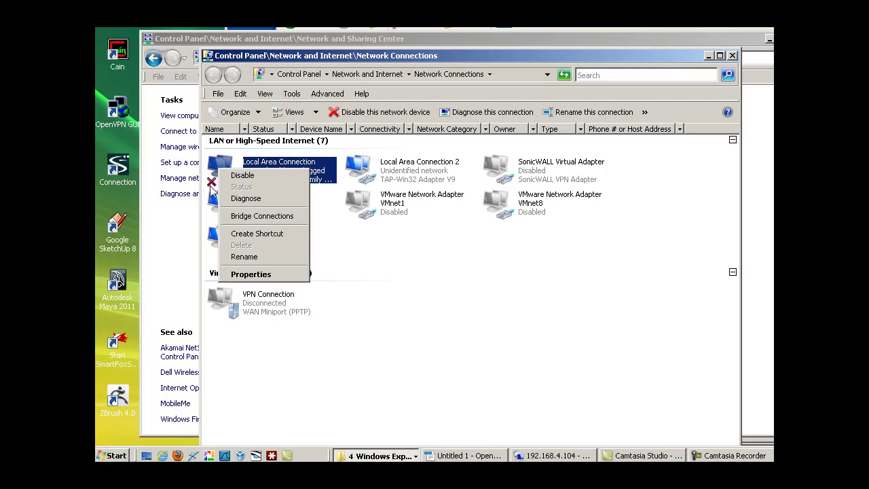
pyautogui.click(243, 176)
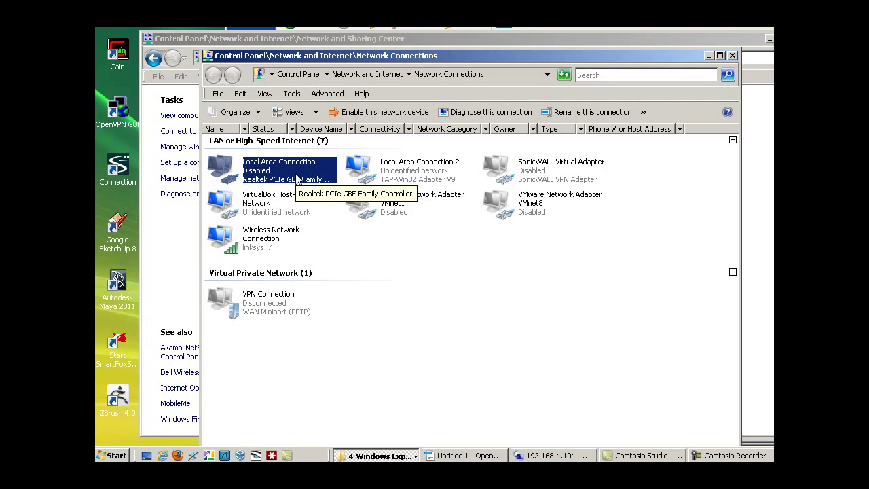
pyautogui.rightClick(220, 167)
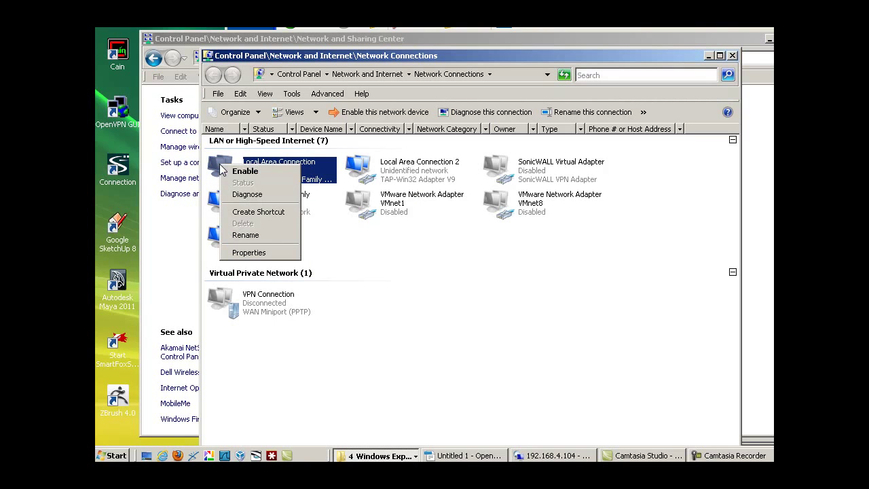
pyautogui.click(256, 173)
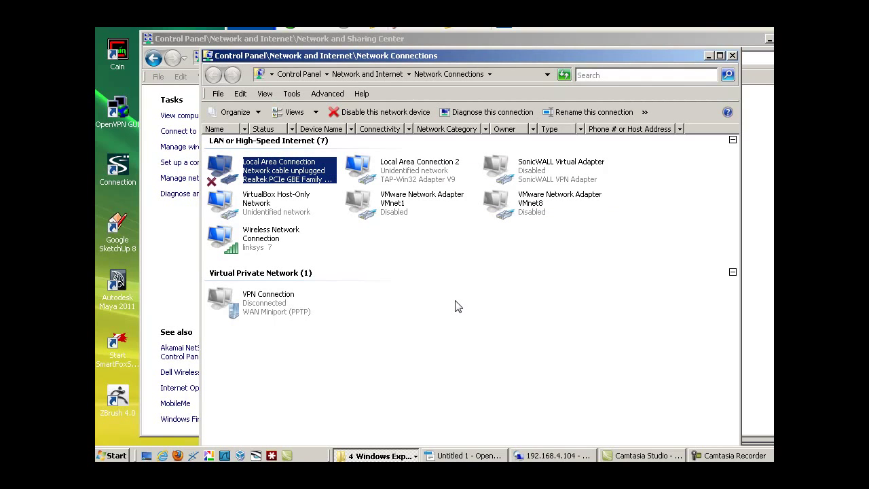
# Open a Command Prompt window by running cmd and move it fully into view
pyautogui.click(112, 456)
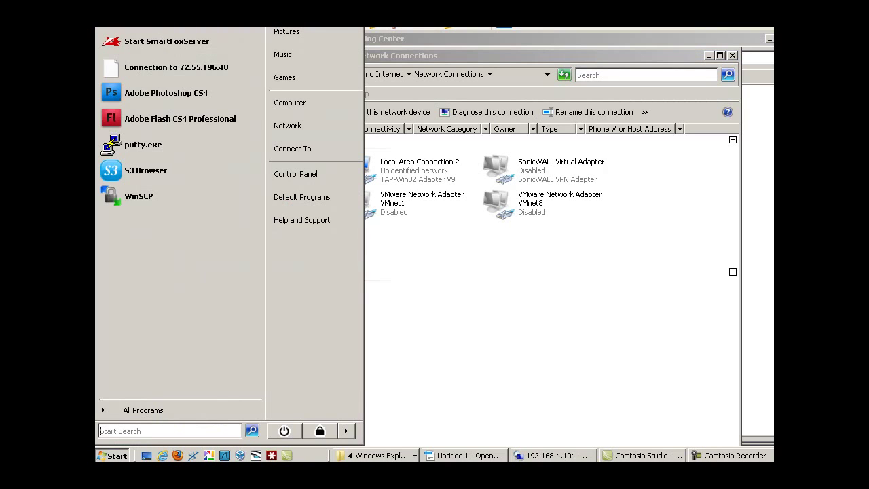
pyautogui.click(130, 432)
pyautogui.write('cmd')
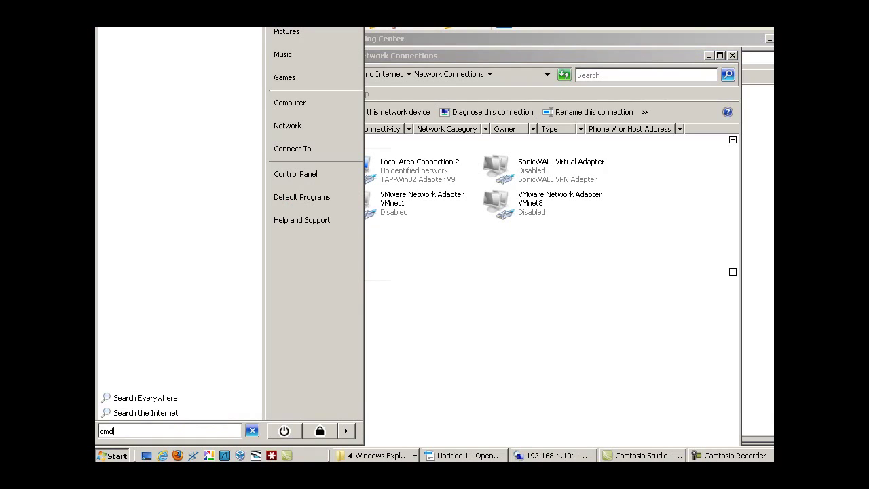
pyautogui.press('Return')
pyautogui.moveTo(325, 27); pyautogui.dragTo(348, 66)
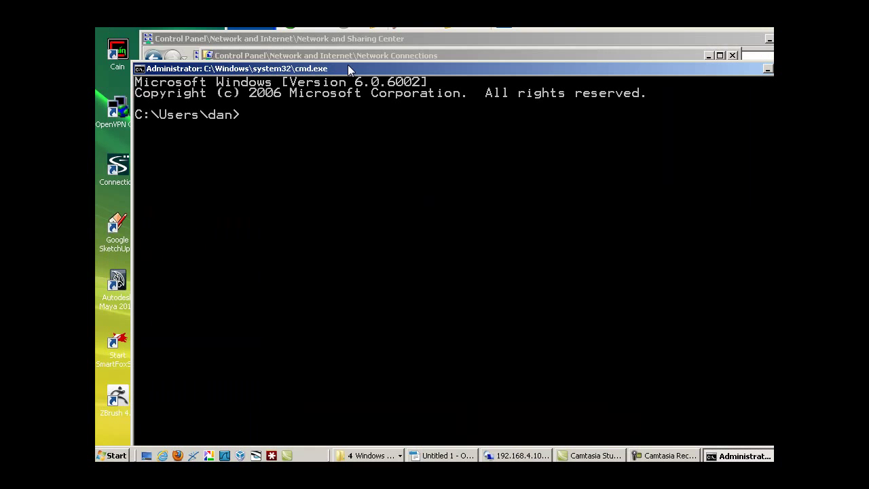
# Run ipconfig and review the IP address, subnet mask and default gateway of each network adapter
pyautogui.write('ipconfig')
pyautogui.press('Return')
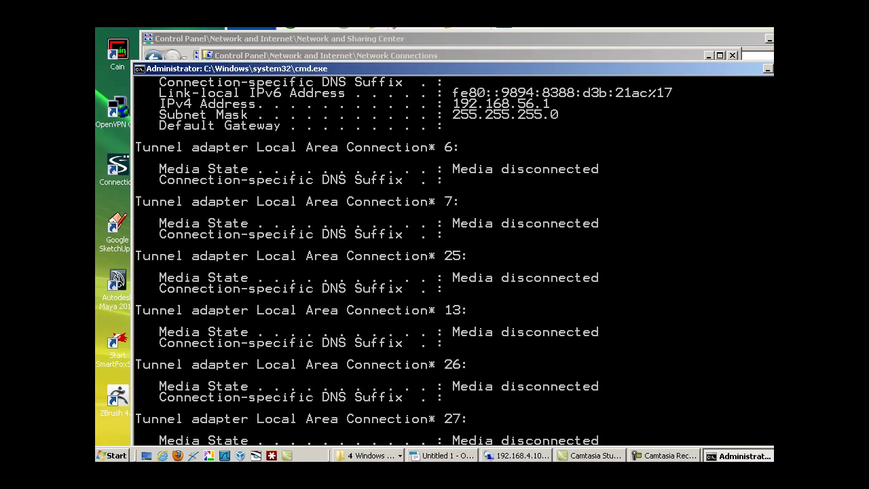
pyautogui.scroll(7, 401, 265)
pyautogui.scroll(3, 454, 261)
pyautogui.scroll(-1, 453, 261)
pyautogui.scroll(1, 453, 261)
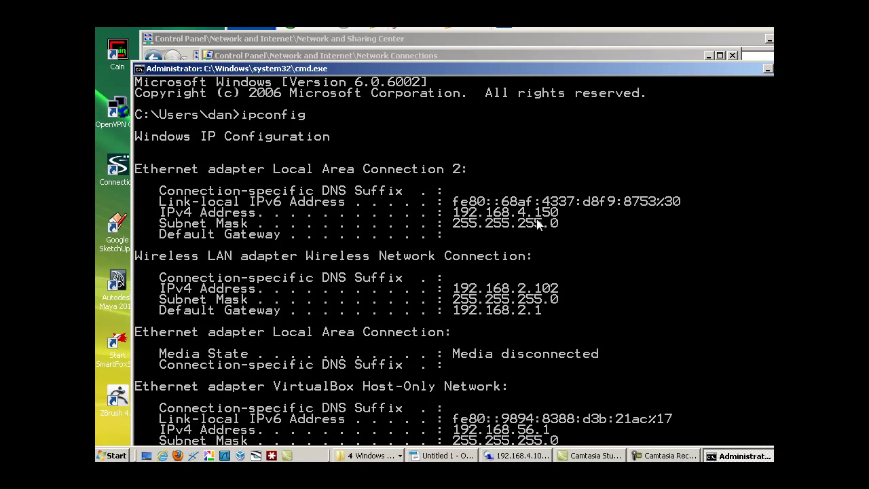
pyautogui.moveTo(548, 73)
pyautogui.mouseDown()
pyautogui.moveTo(564, 79)
pyautogui.moveTo(555, 72)
pyautogui.mouseUp()
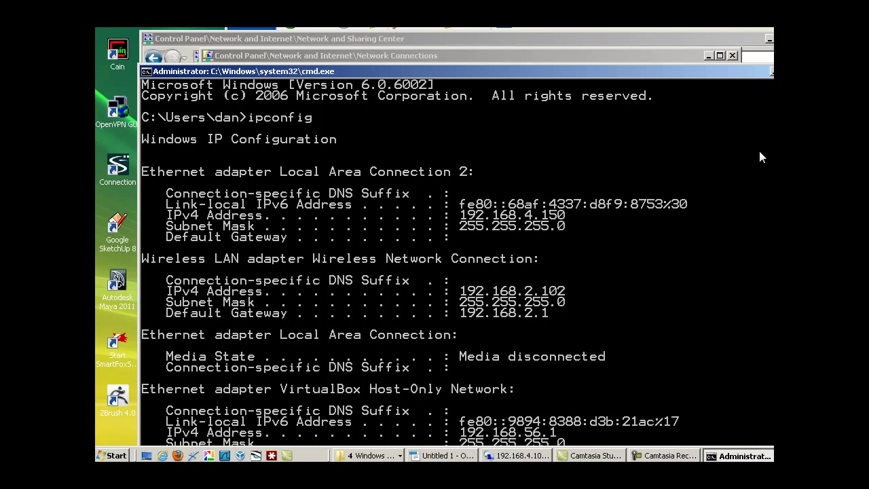
pyautogui.scroll(-12, 374, 265)
pyautogui.scroll(12, 373, 265)
pyautogui.scroll(-15, 381, 265)
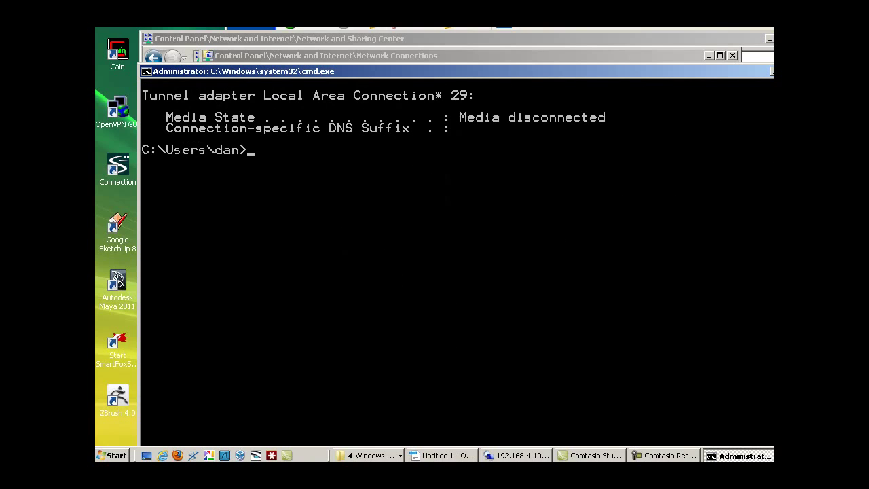
# Run ipconfig /all to examine the wireless and local area adapters' DHCP and DNS details, and close the Command Prompt
pyautogui.press('Return')
pyautogui.write('ipconfig')
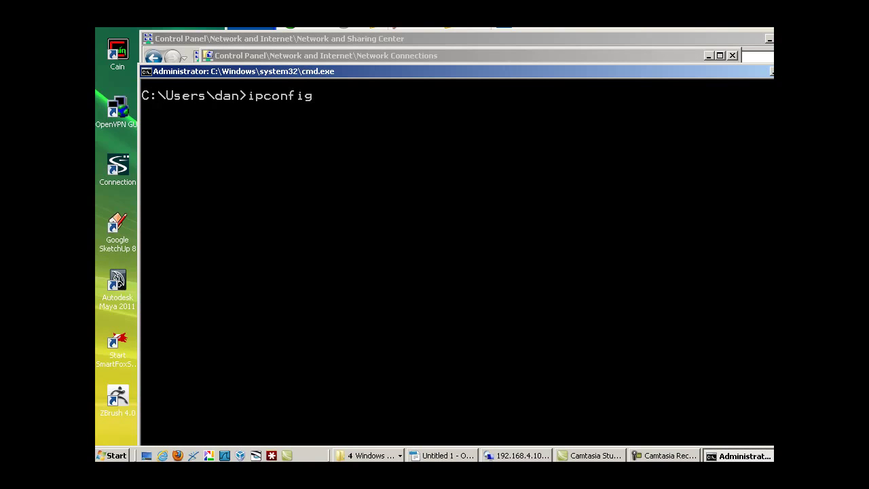
pyautogui.write(' /all')
pyautogui.press('Return')
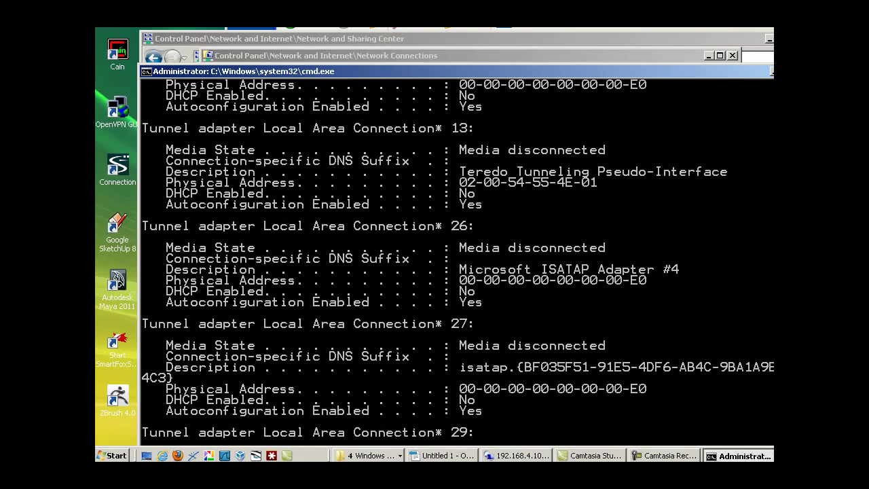
pyautogui.scroll(20, 455, 262)
pyautogui.scroll(-4, 455, 262)
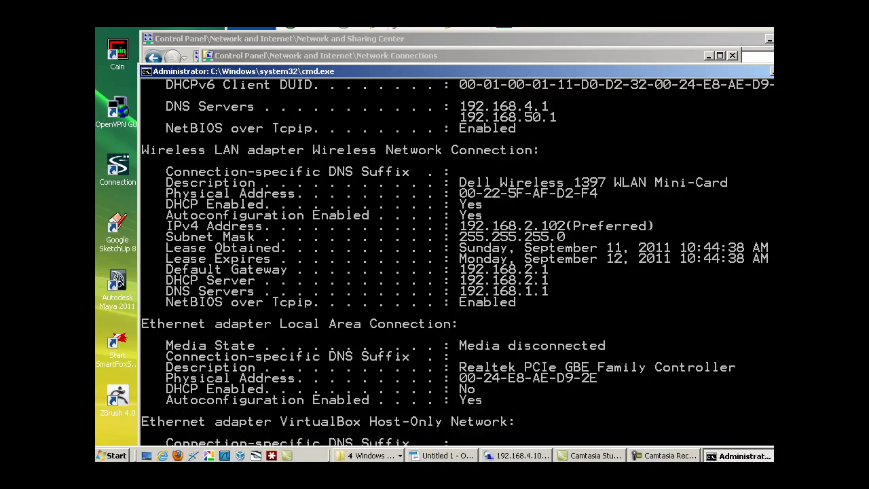
pyautogui.scroll(3, 732, 160)
pyautogui.scroll(-2, 732, 161)
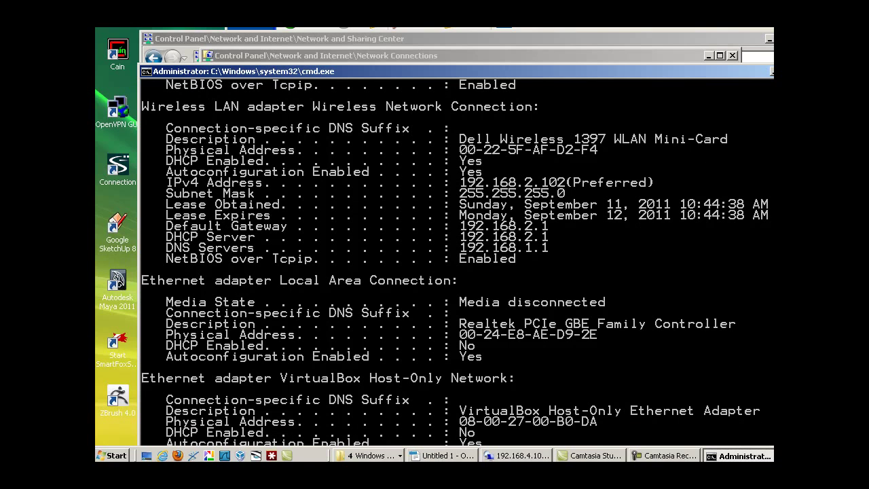
pyautogui.click(800, 71)
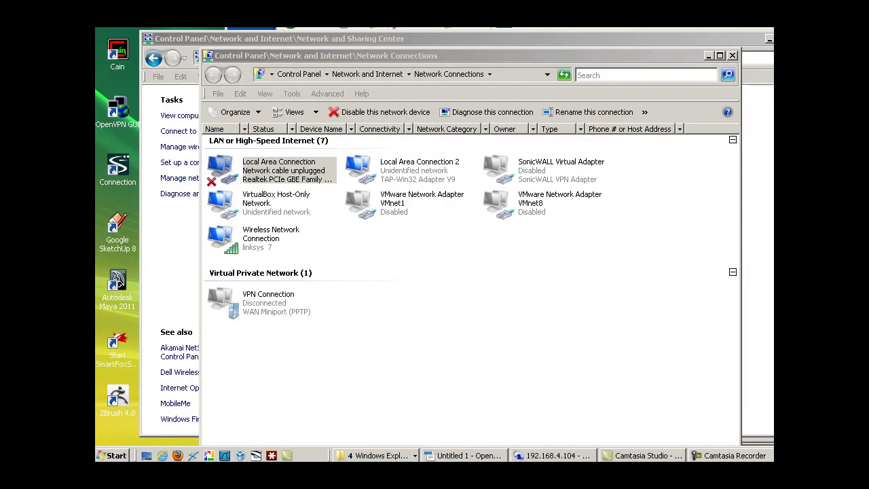
pyautogui.click(474, 320)
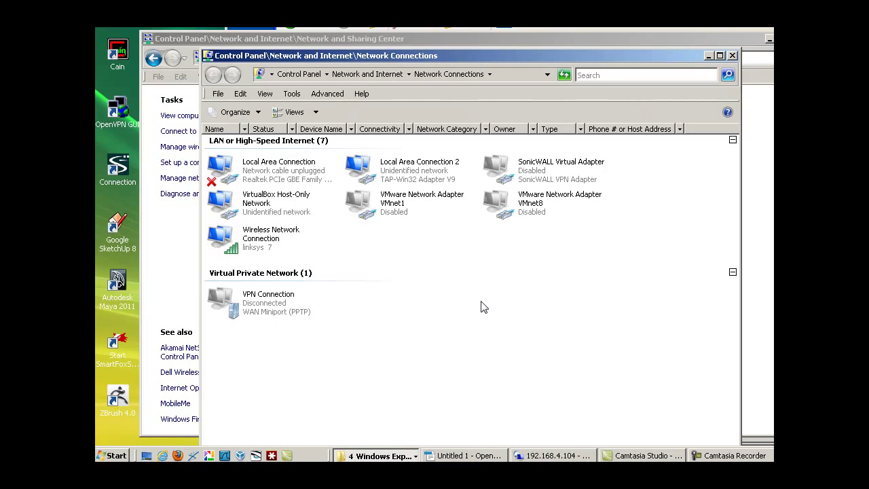
pyautogui.press('F10')
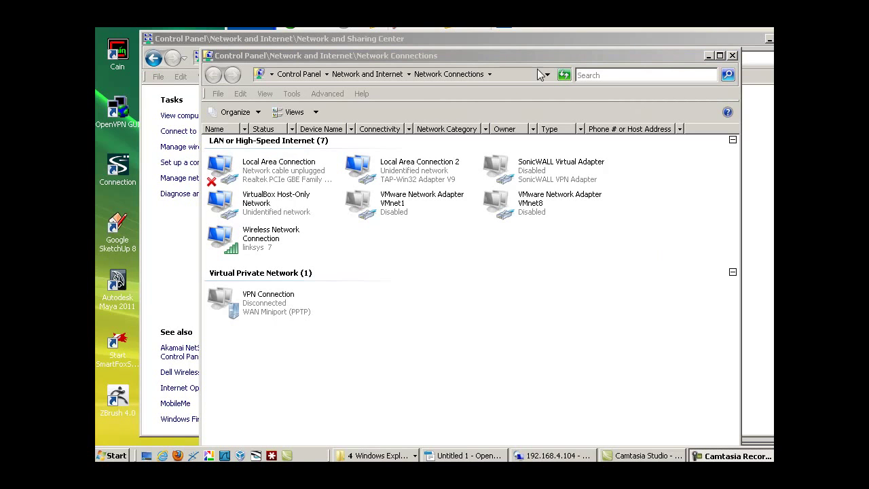
# Open the Internet Protocol Version 4 (TCP/IPv4) properties of the Wireless Network Connection to inspect its IP and DNS settings
pyautogui.moveTo(558, 58); pyautogui.dragTo(548, 64)
pyautogui.rightClick(214, 240)
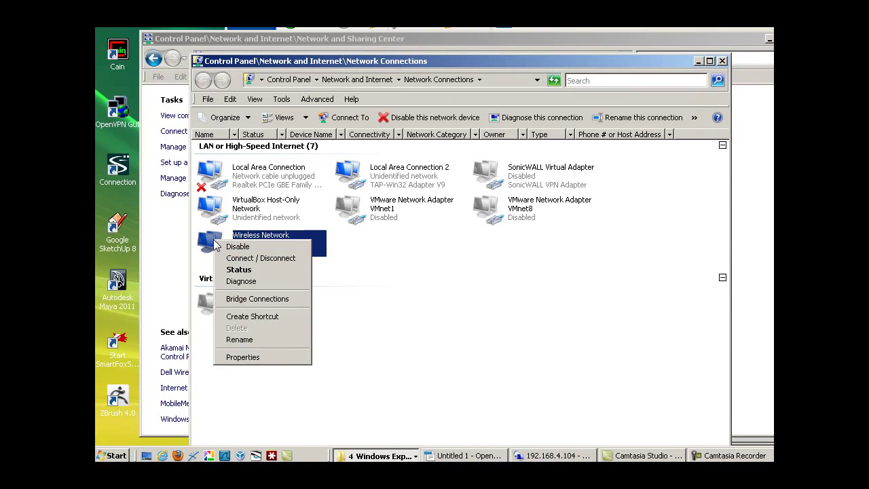
pyautogui.click(252, 358)
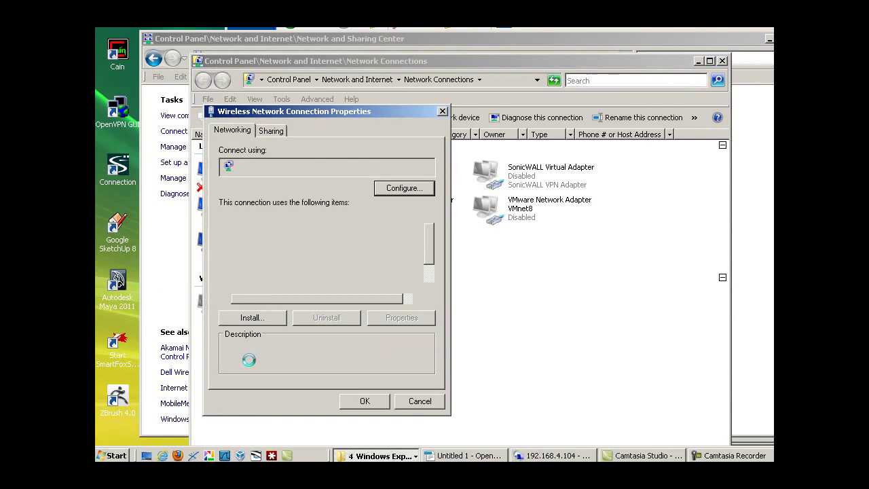
pyautogui.moveTo(431, 238); pyautogui.dragTo(432, 254)
pyautogui.click(316, 264)
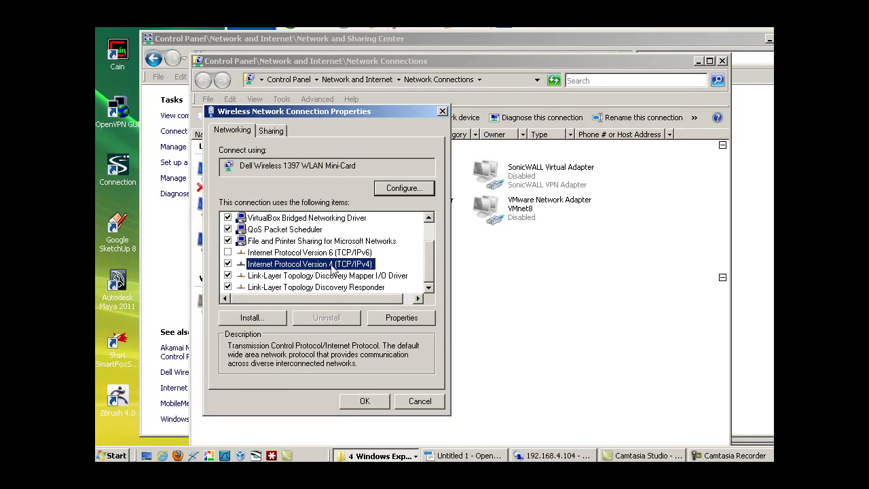
pyautogui.click(402, 319)
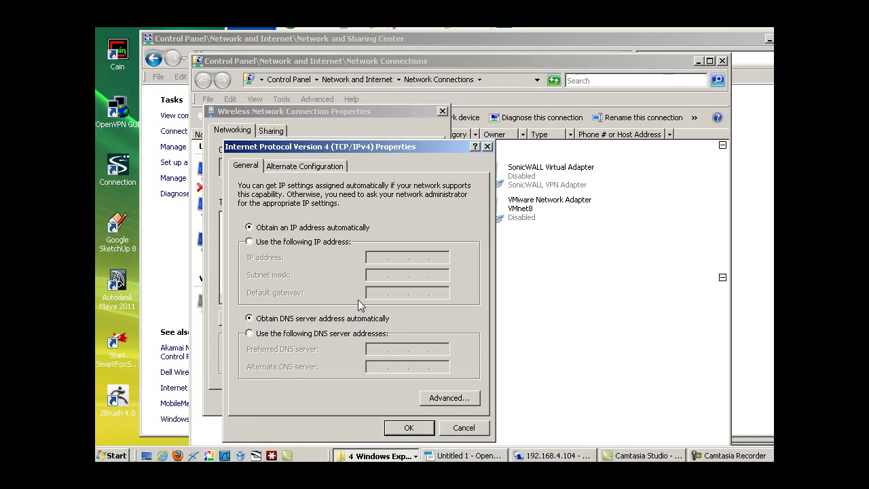
pyautogui.moveTo(381, 146); pyautogui.dragTo(413, 118)
pyautogui.click(440, 402)
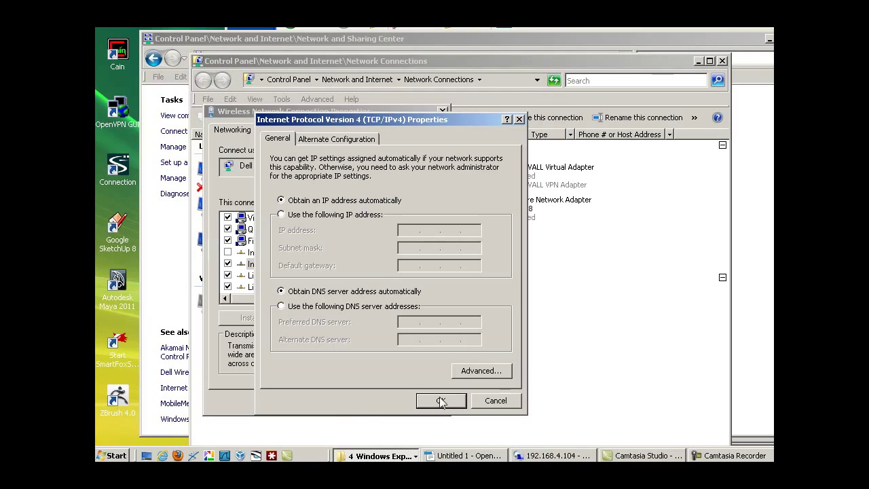
pyautogui.moveTo(419, 125); pyautogui.dragTo(433, 131)
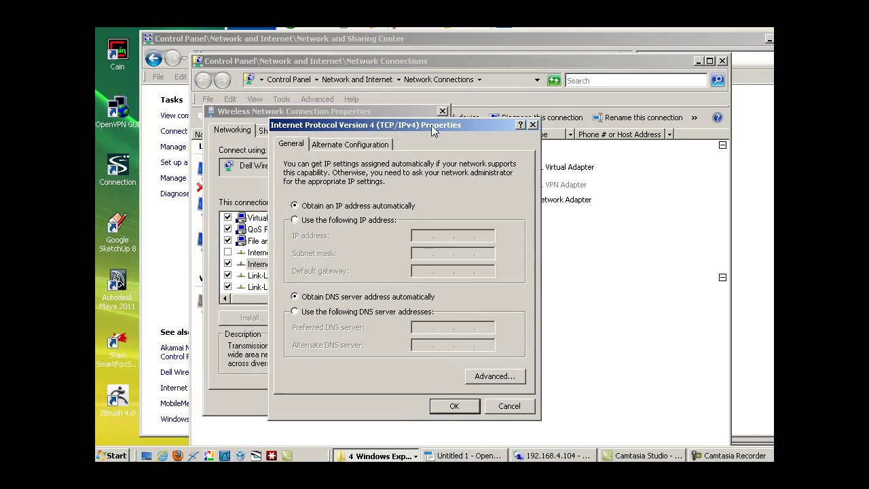